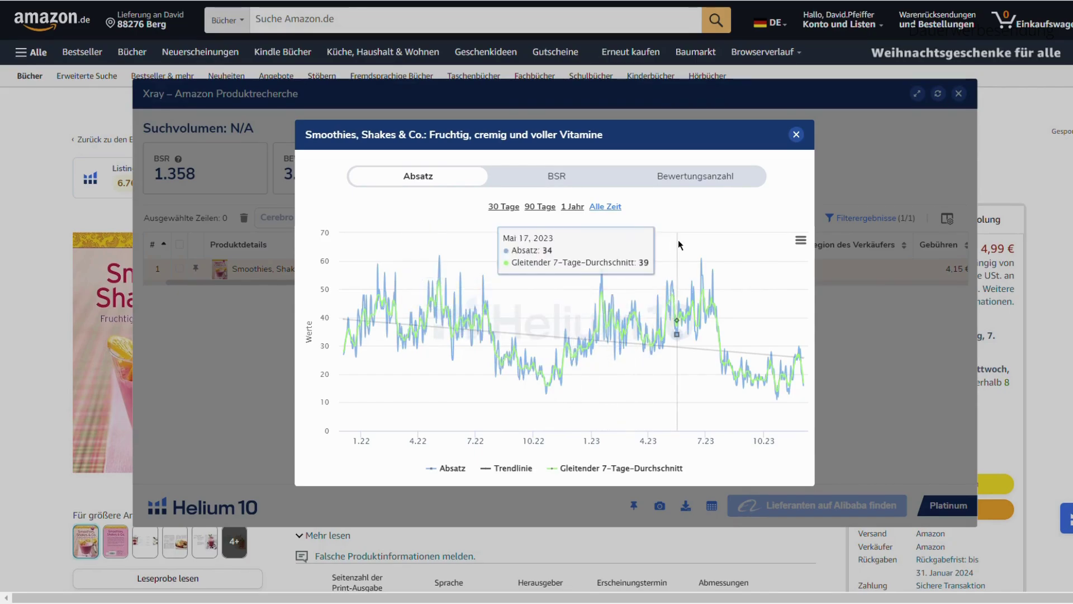
Step: Close the sales chart and the Xray product research window, and look over the smoothie book's product page
left_click(797, 133)
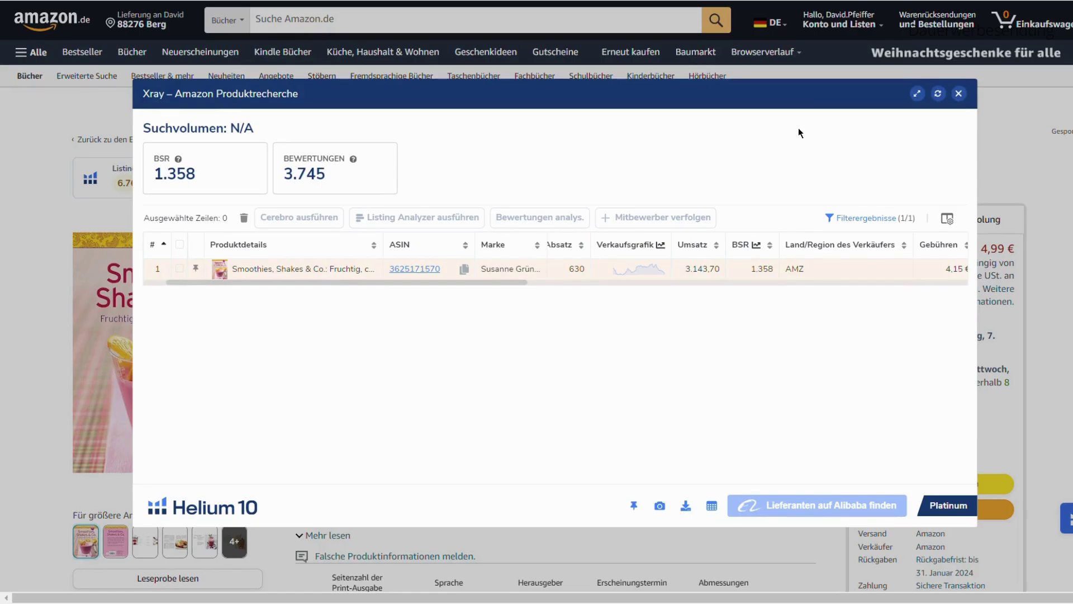
left_click(960, 94)
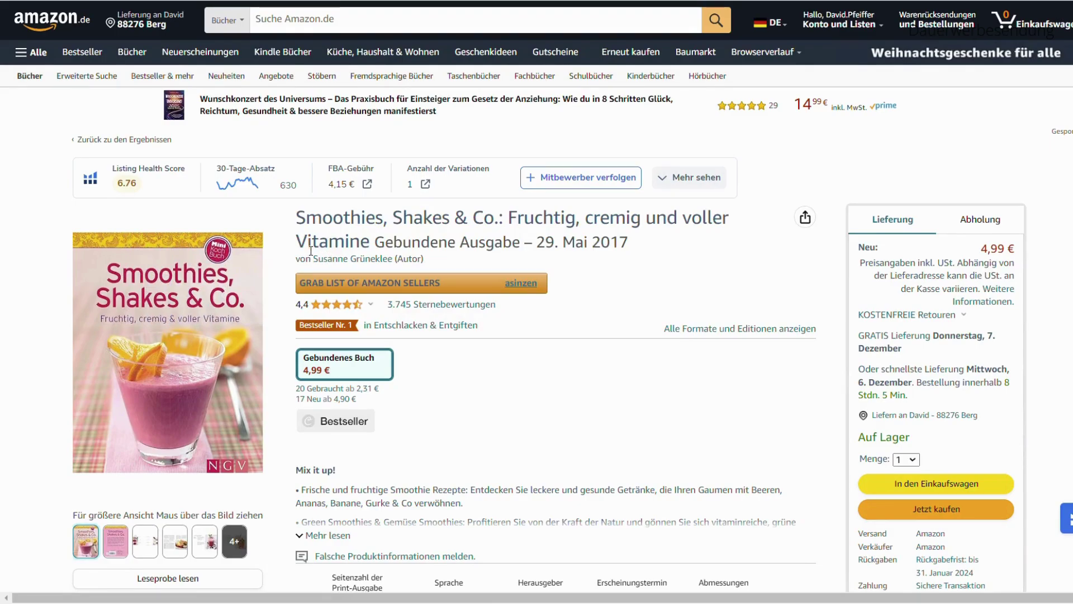
scroll(599, 316, "down", 1)
scroll(597, 317, "up", 1)
scroll(391, 249, "down", 1)
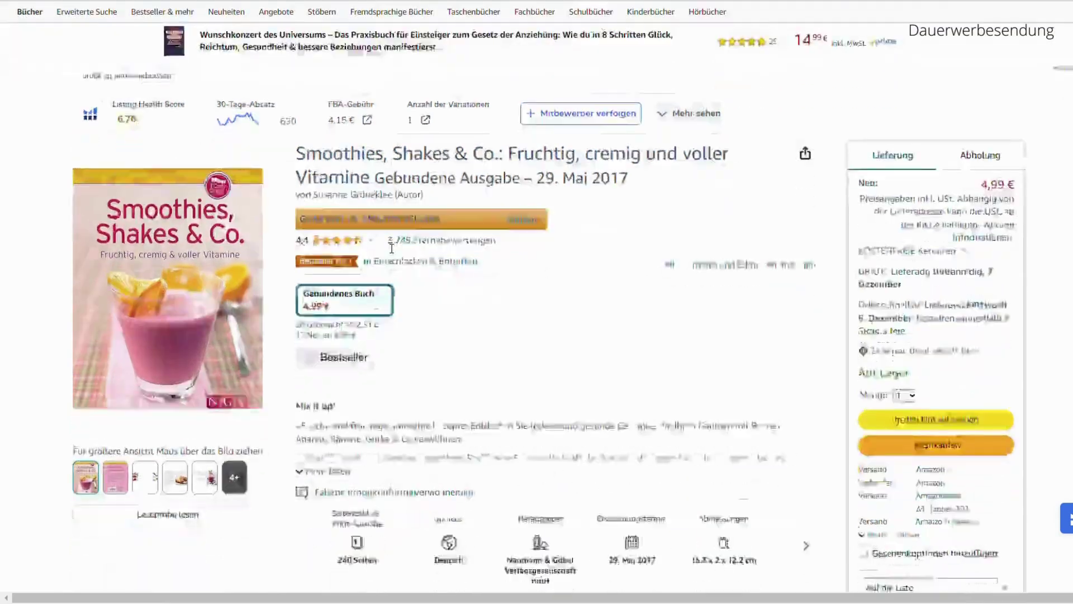
scroll(392, 249, "down", 1)
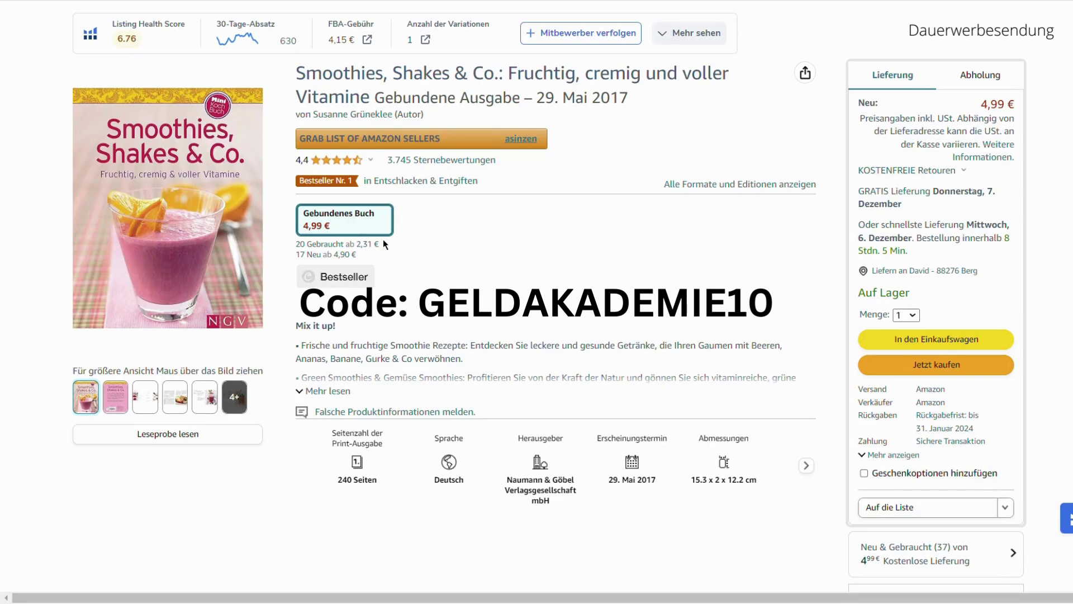
scroll(383, 239, "down", 6)
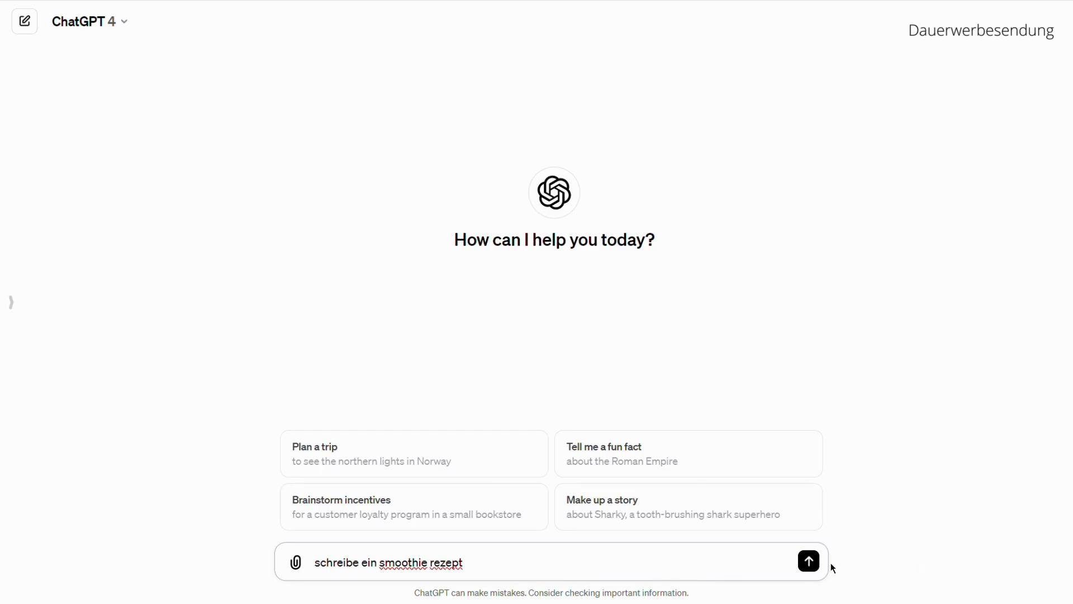
Step: Switch to ChatGPT, send the prompt "schreibe ein smoothie rezept" and read through the generated recipe
left_click(809, 561)
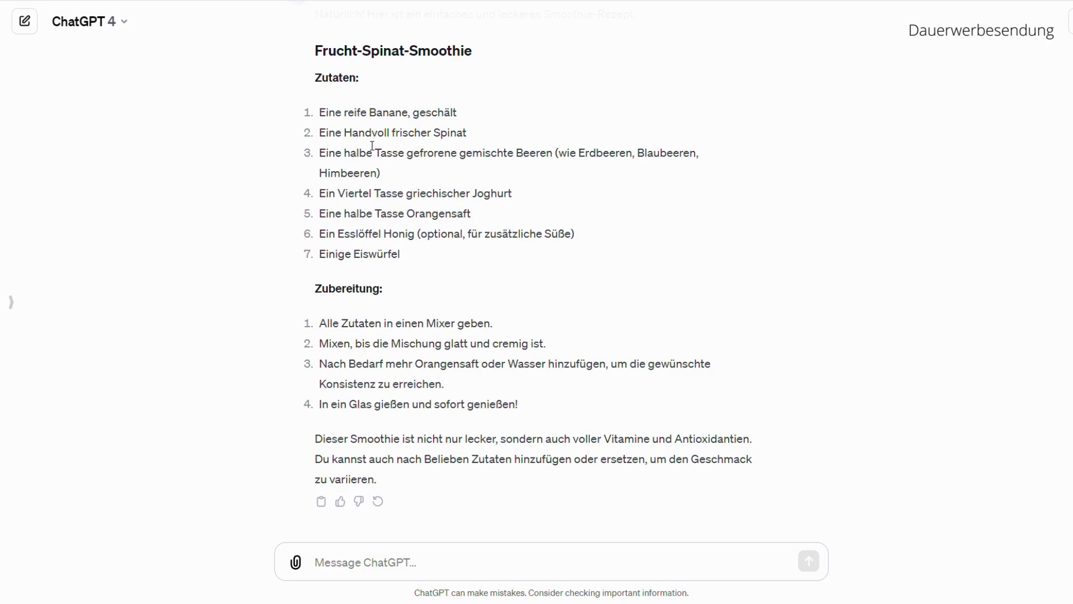
scroll(372, 145, "up", 3)
scroll(350, 119, "down", 1)
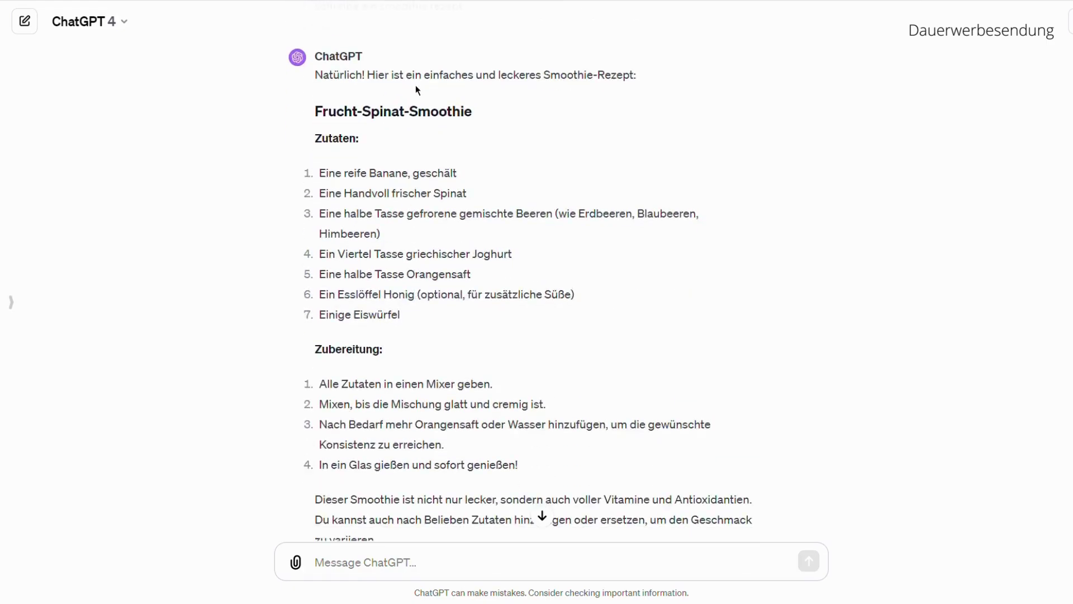
scroll(327, 153, "down", 1)
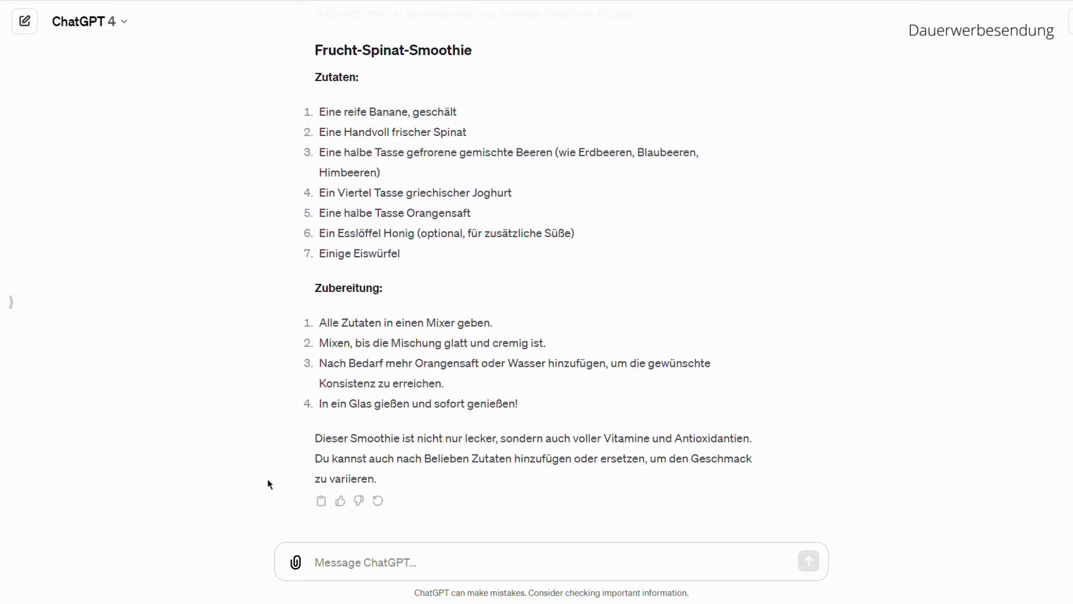
scroll(460, 419, "up", 2)
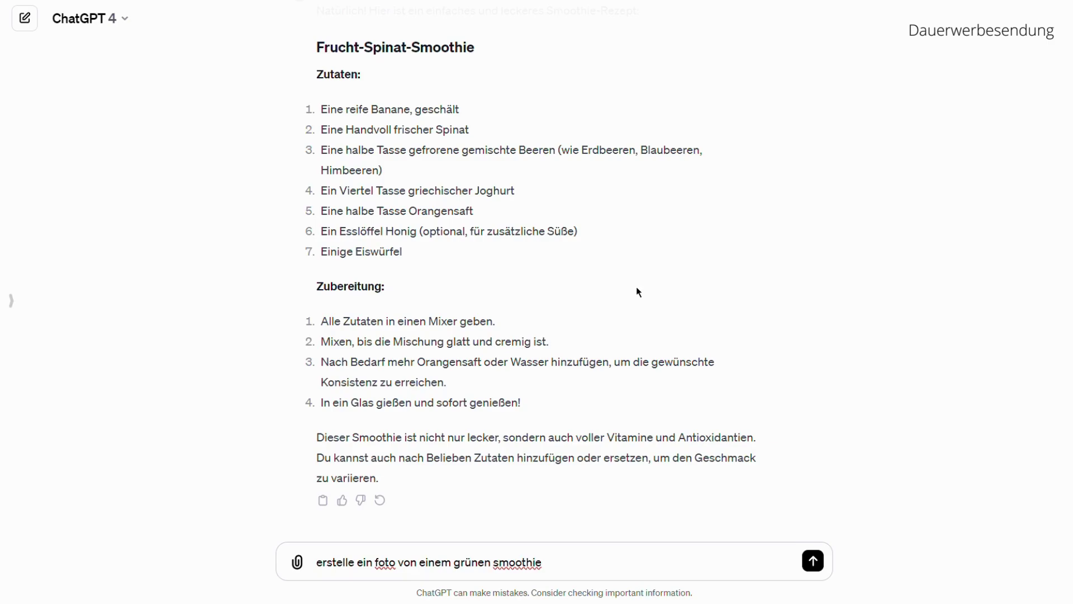
Step: Extend the image prompt to "erstelle ein foto von einem grünen spinat smoothie mit früchten" and send it
scroll(359, 112, "up", 2)
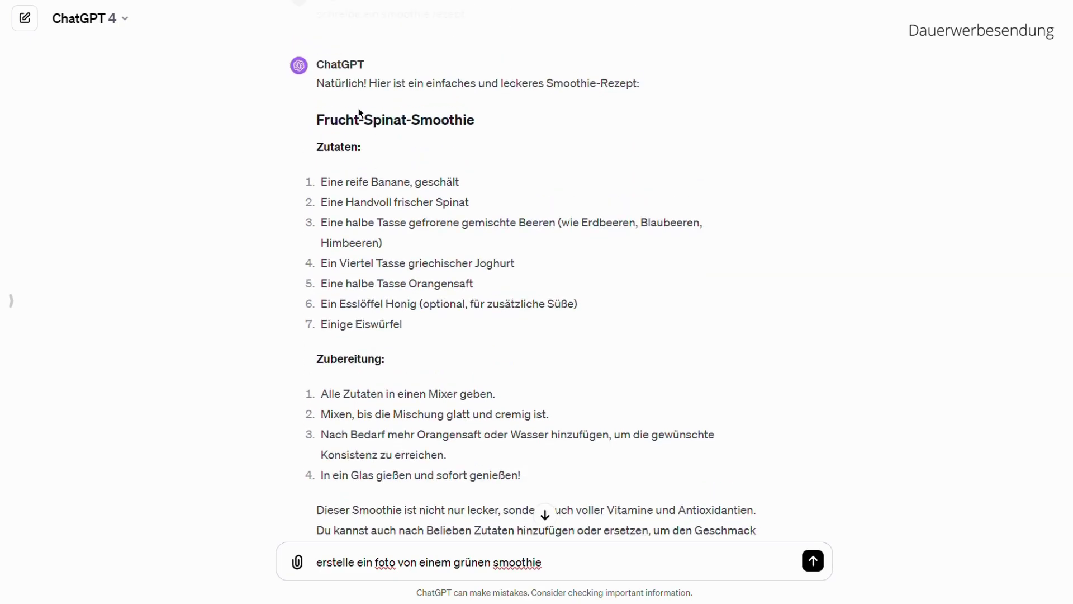
scroll(348, 119, "down", 2)
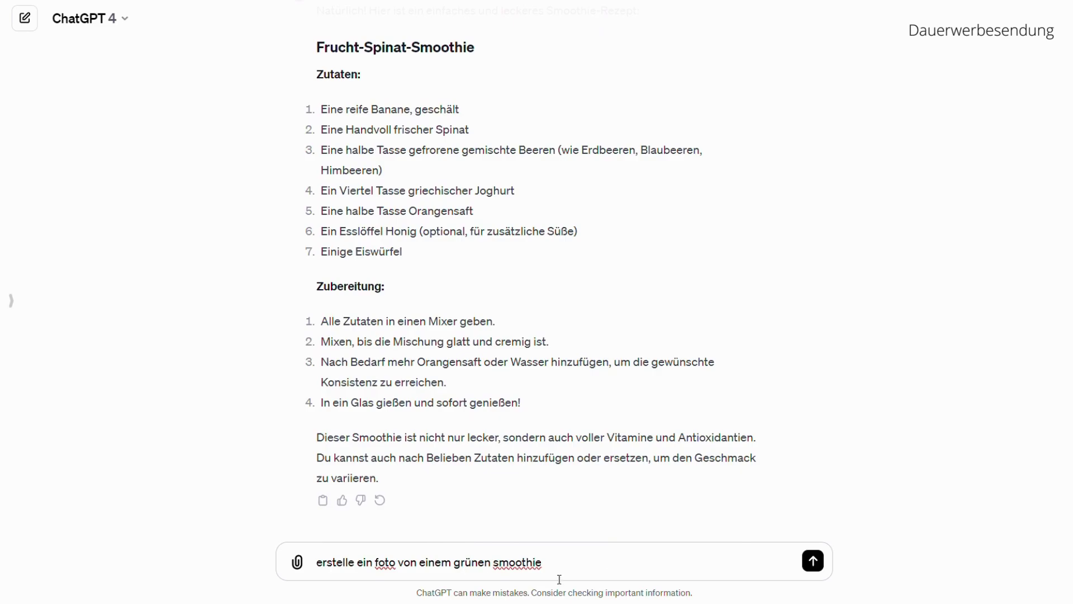
left_click(495, 564)
type("spinat")
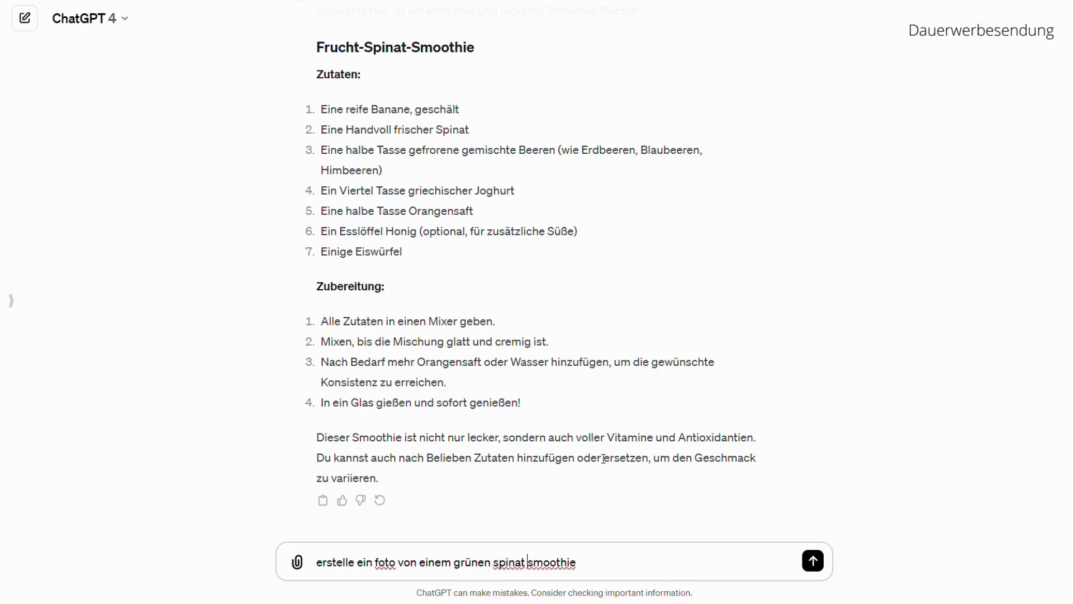
left_click(602, 576)
type("mit früch")
type("ten")
left_click(813, 561)
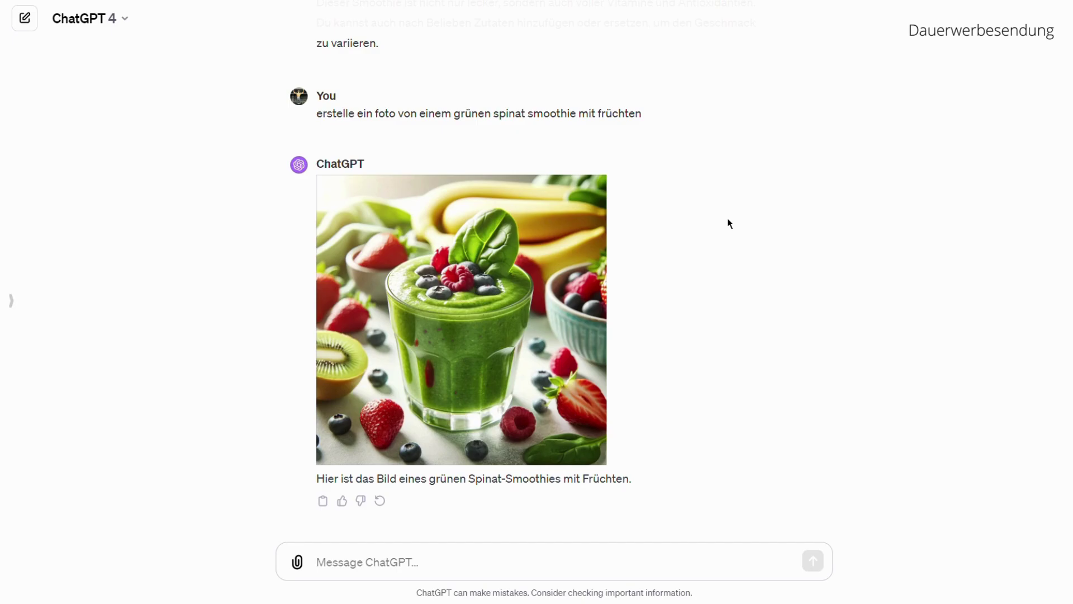
Step: Compare the recipe's ingredients and preparation with the generated smoothie image
scroll(730, 223, "up", 9)
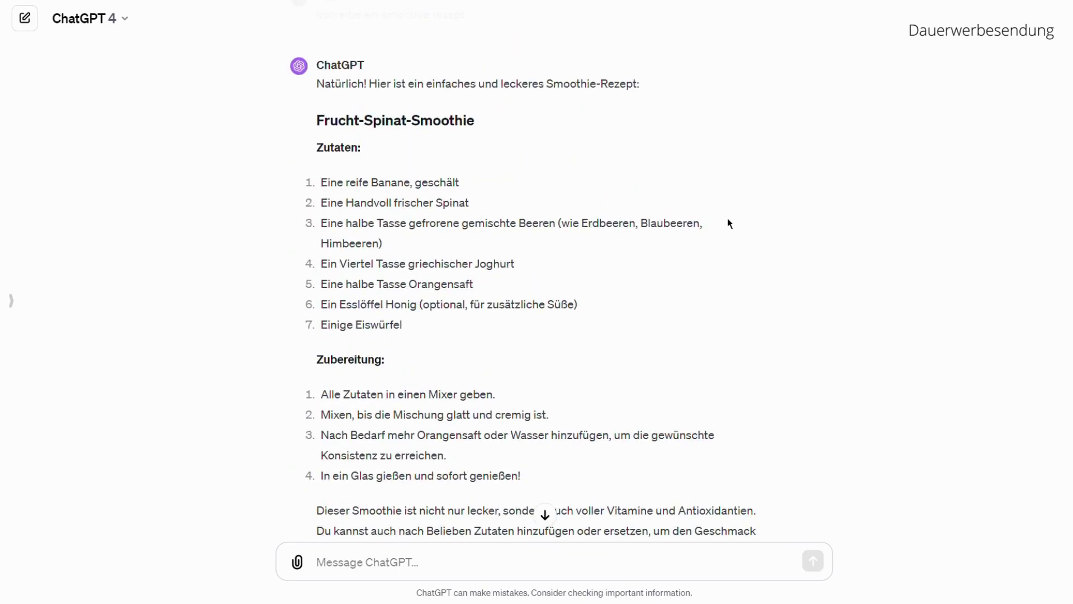
scroll(537, 223, "down", 3)
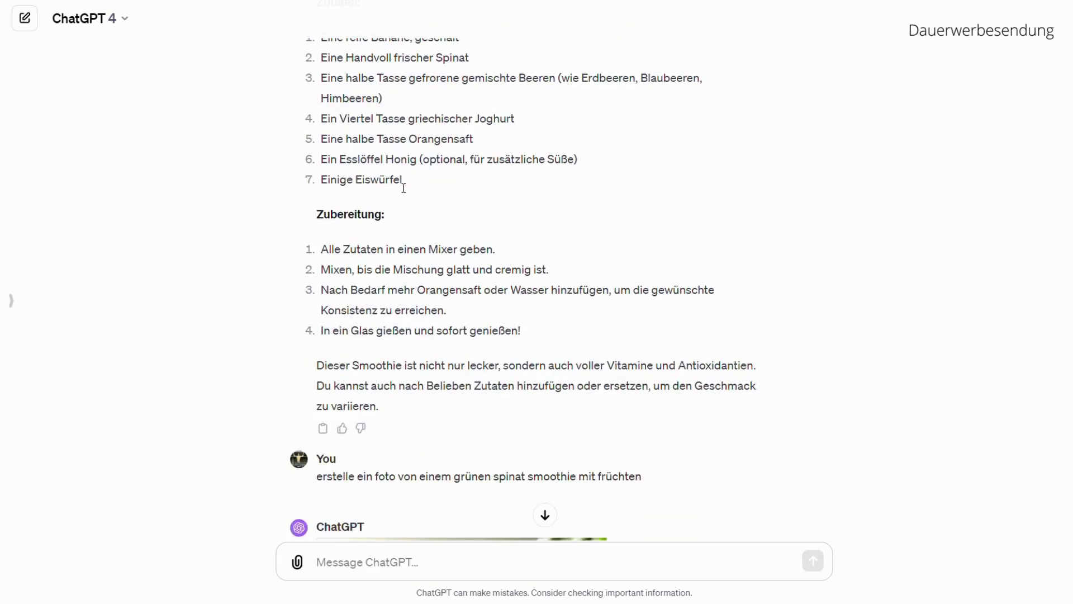
scroll(617, 177, "down", 6)
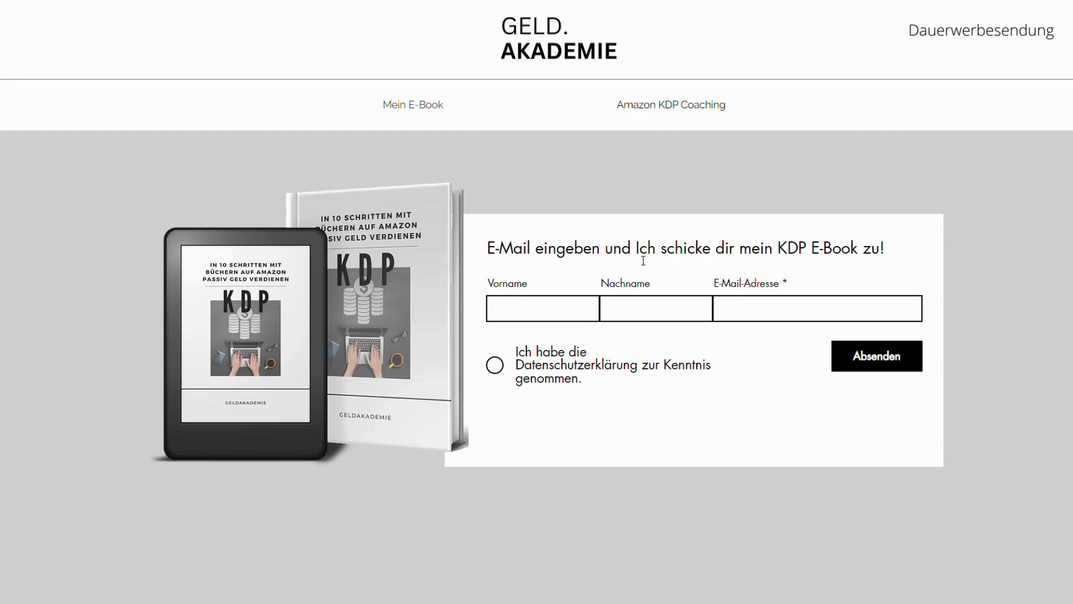
Step: Switch to the Geldakademie website and examine the Amazon KDP Coaching page, including the numbered steps for building a KDP business
scroll(238, 119, "down", 5)
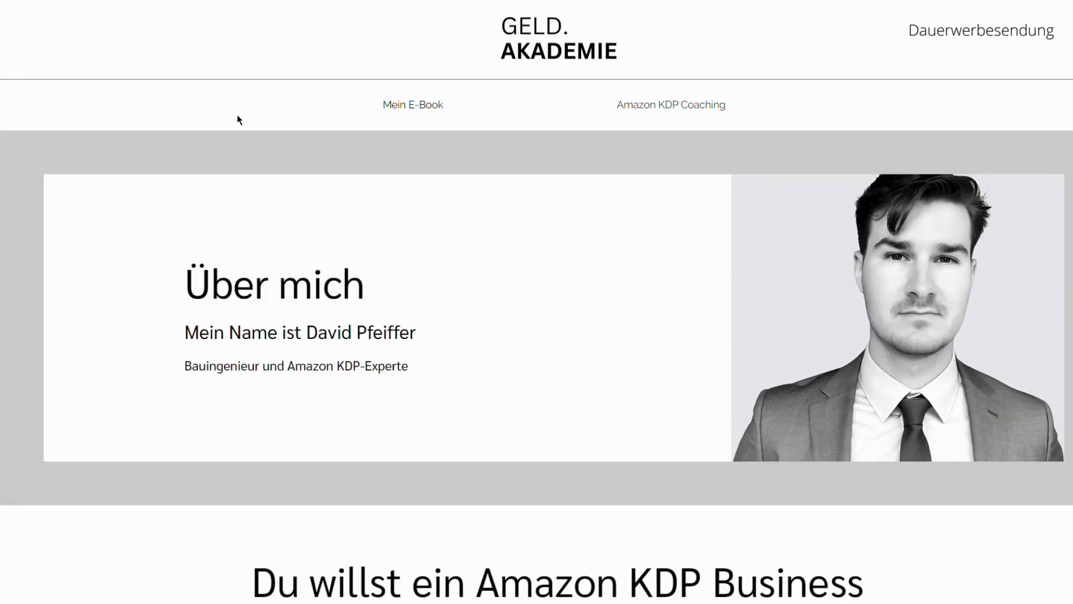
scroll(237, 115, "down", 3)
scroll(238, 115, "down", 1)
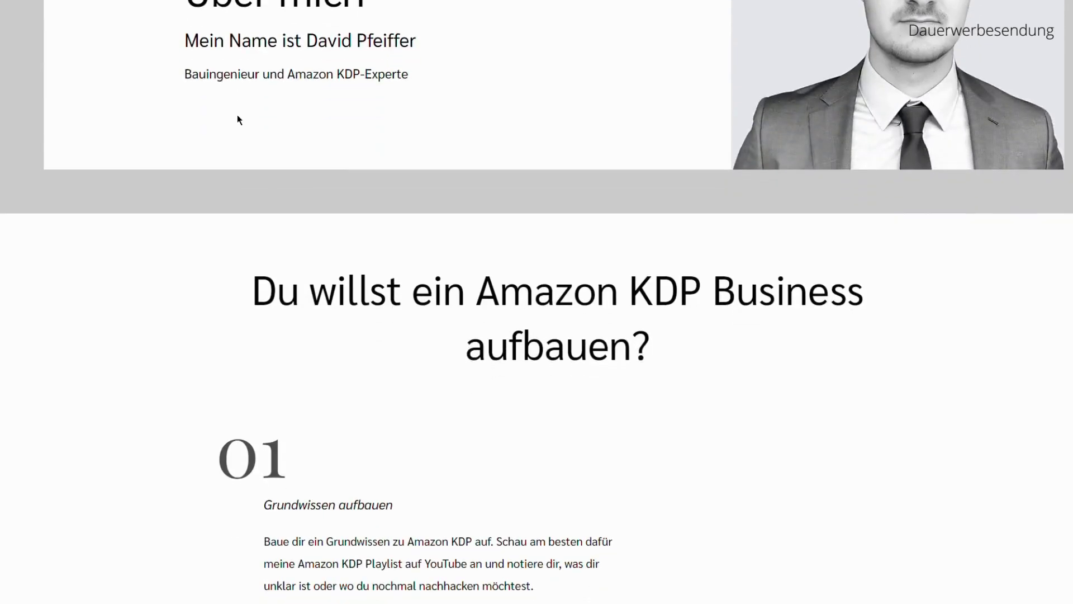
scroll(237, 115, "down", 3)
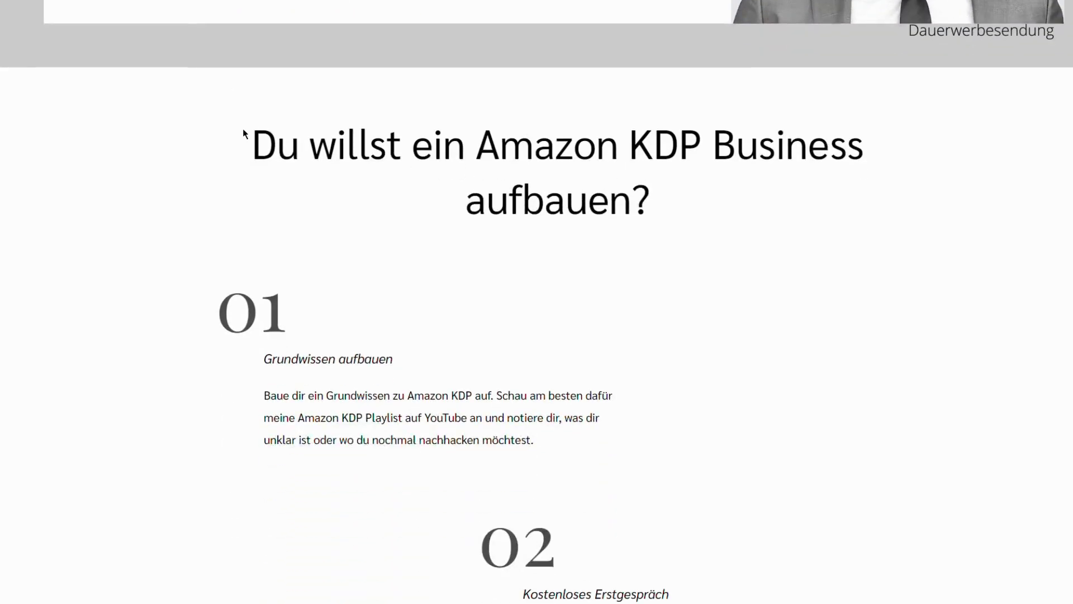
scroll(243, 134, "down", 1)
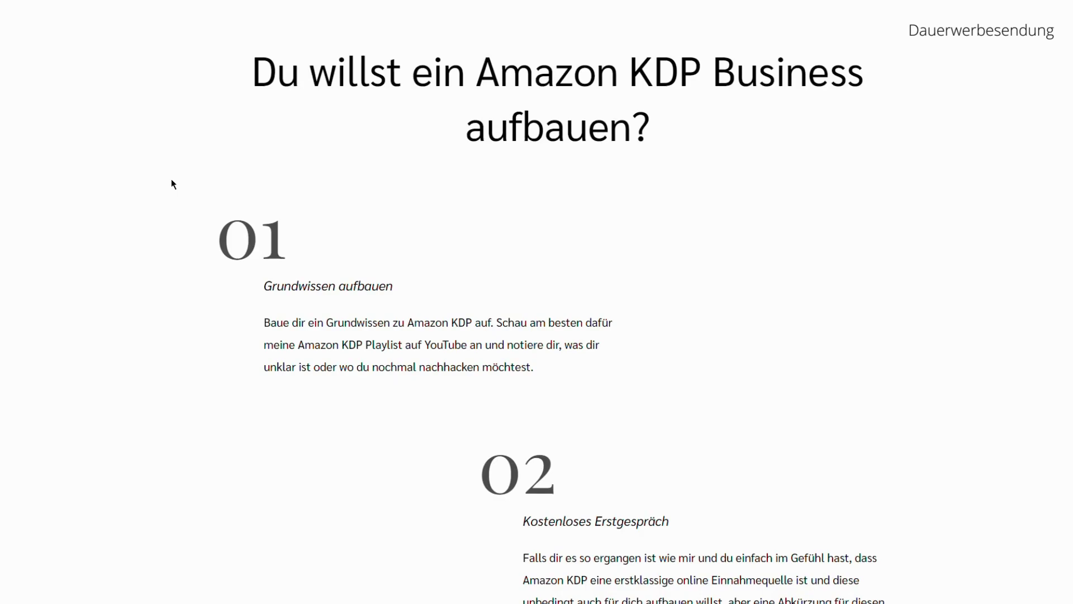
scroll(172, 184, "down", 1)
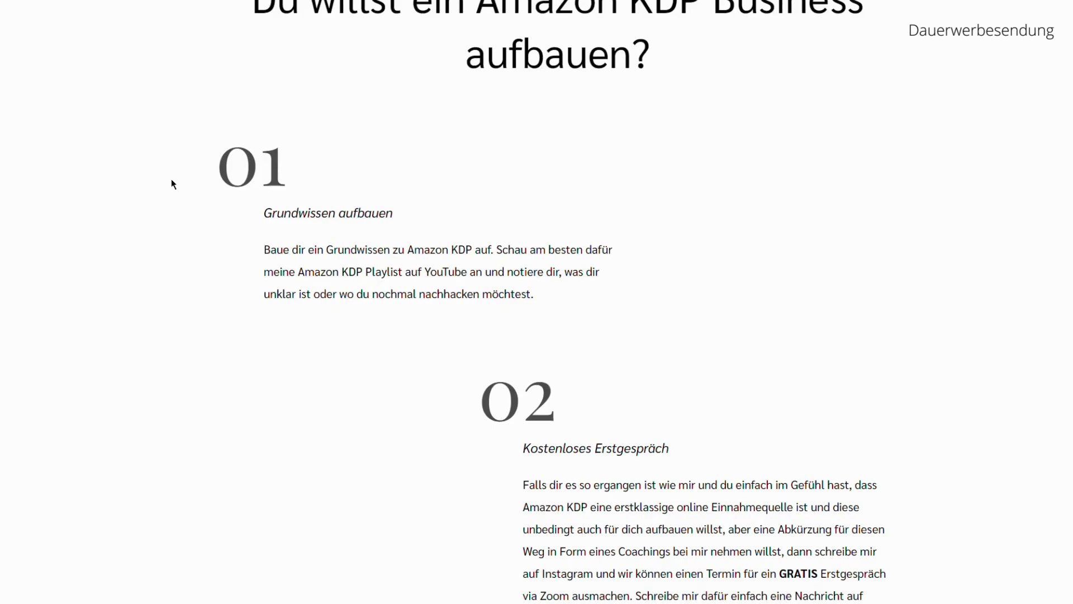
scroll(173, 179, "up", 1)
scroll(231, 180, "down", 3)
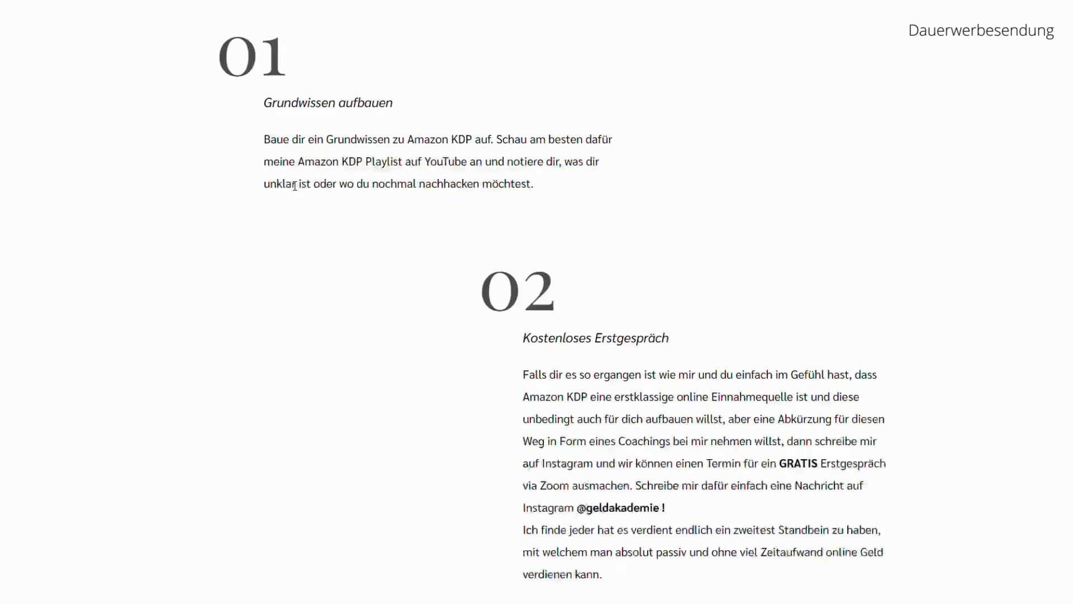
scroll(294, 185, "down", 2)
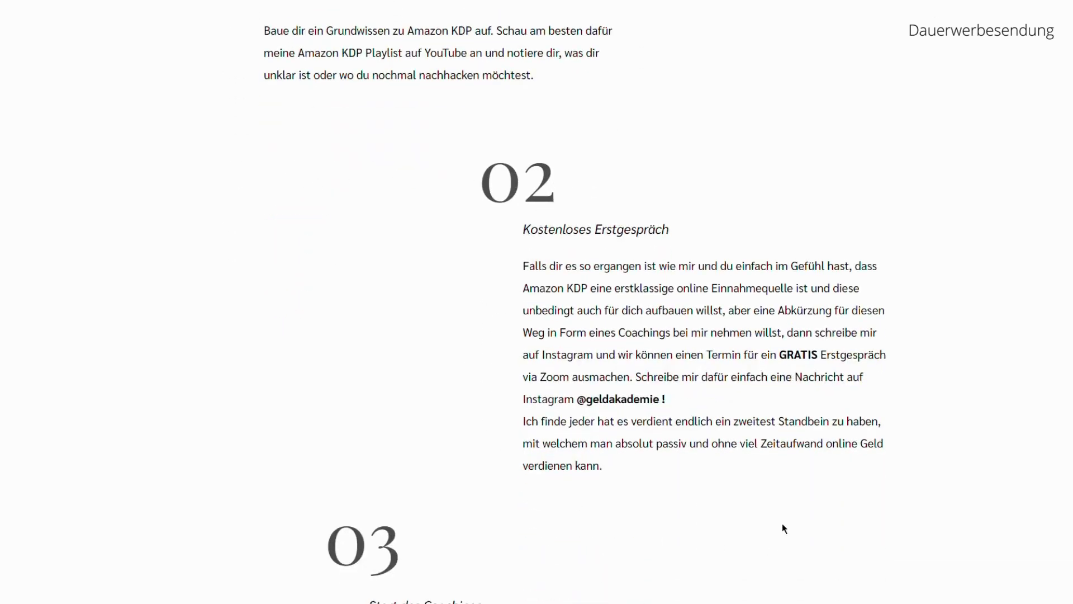